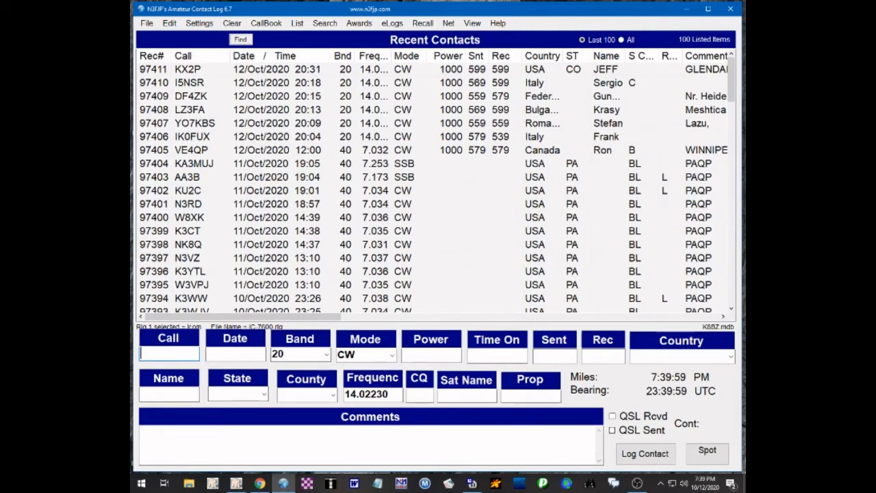
# Enable the free AC Log call data lookup as the callbook source.
pyautogui.click(273, 25)
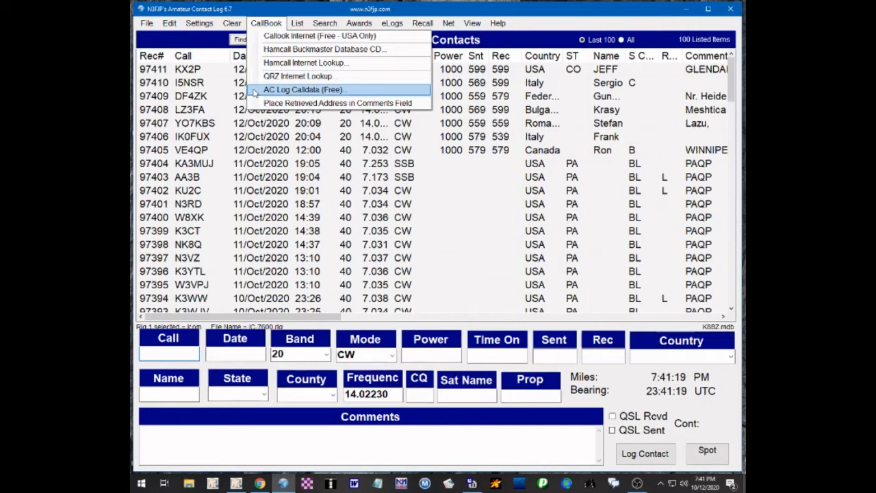
pyautogui.click(255, 90)
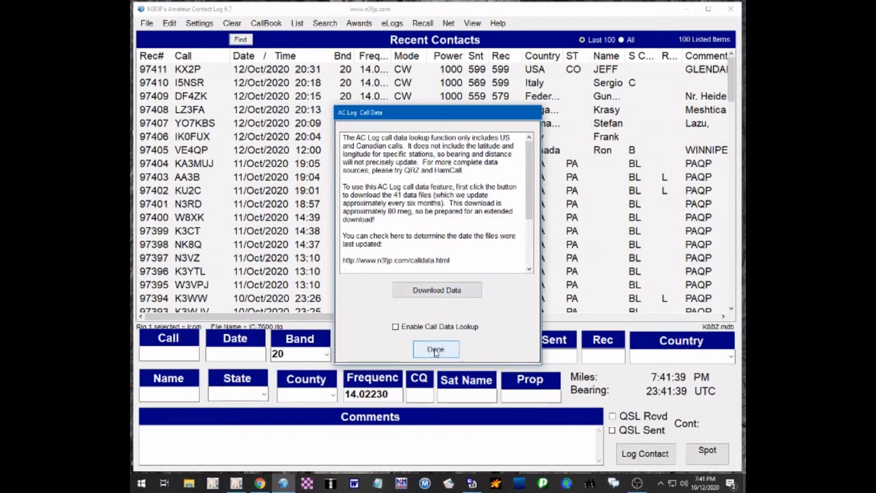
pyautogui.click(396, 327)
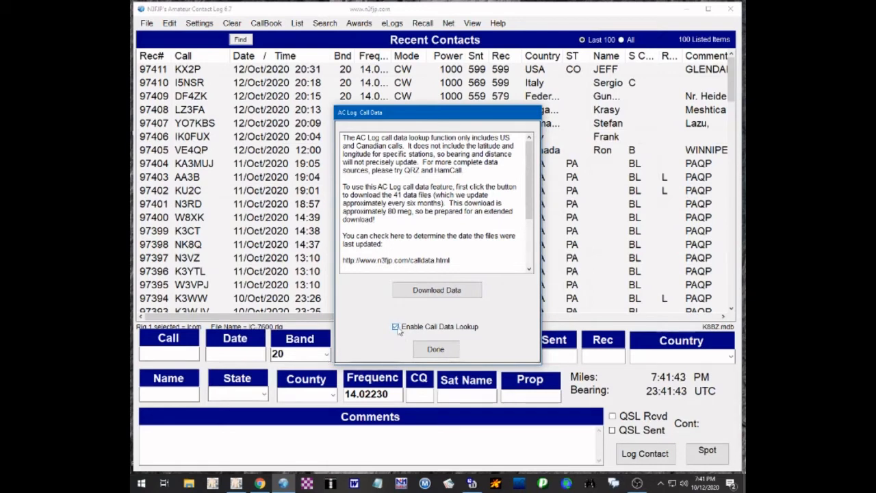
pyautogui.click(436, 350)
# Turn on placing the retrieved callbook address in the Comments field.
pyautogui.click(205, 24)
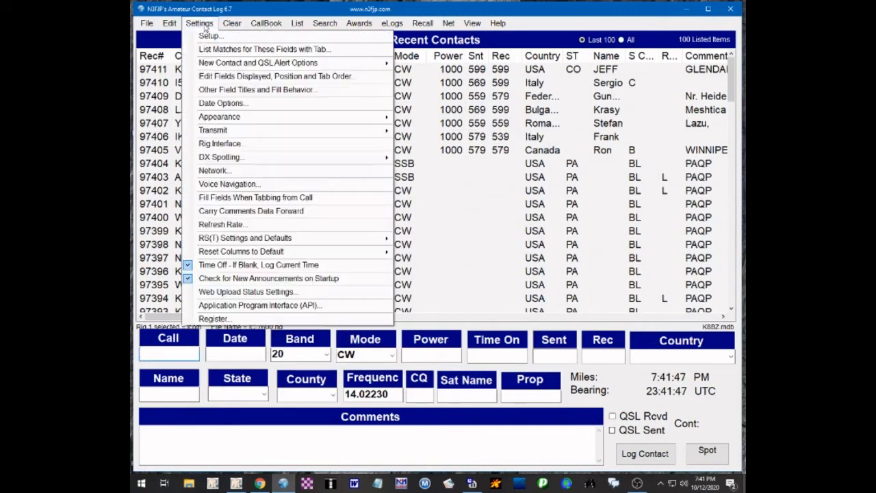
pyautogui.moveTo(271, 24)
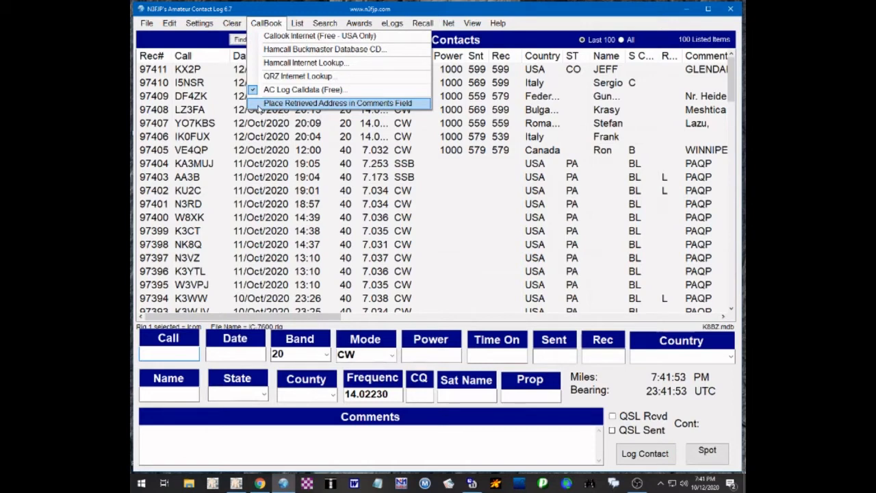
pyautogui.click(258, 104)
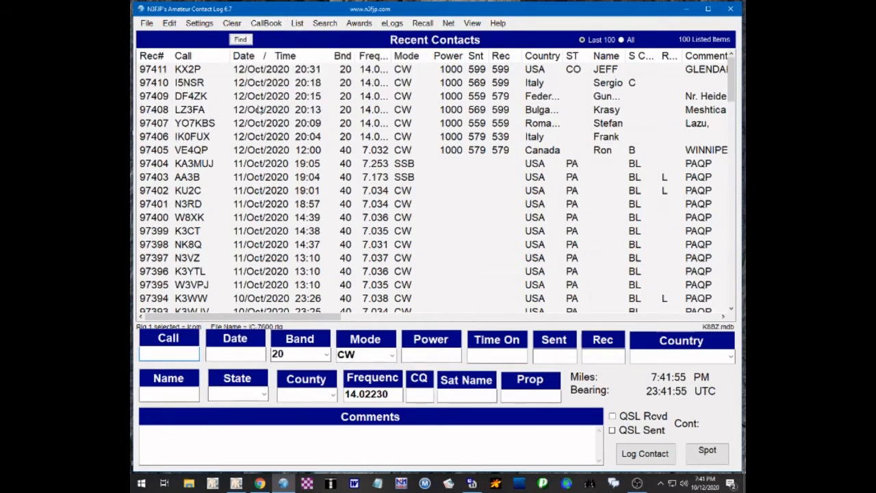
pyautogui.click(262, 25)
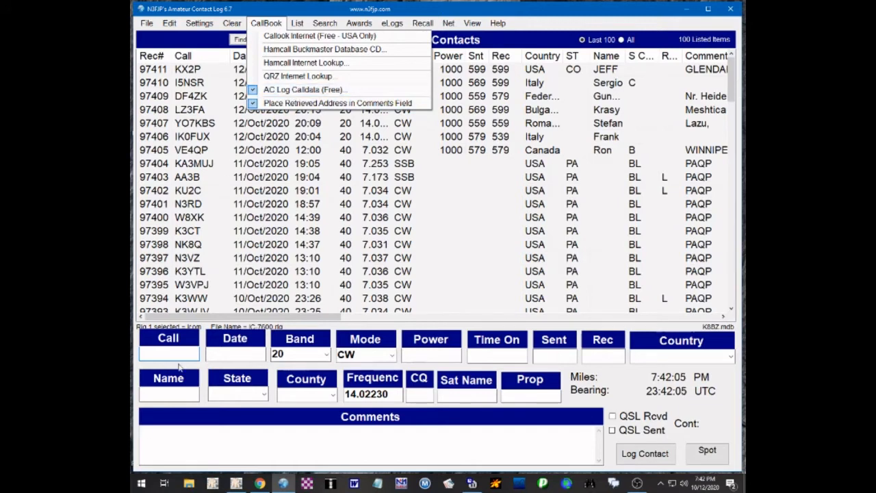
pyautogui.click(198, 353)
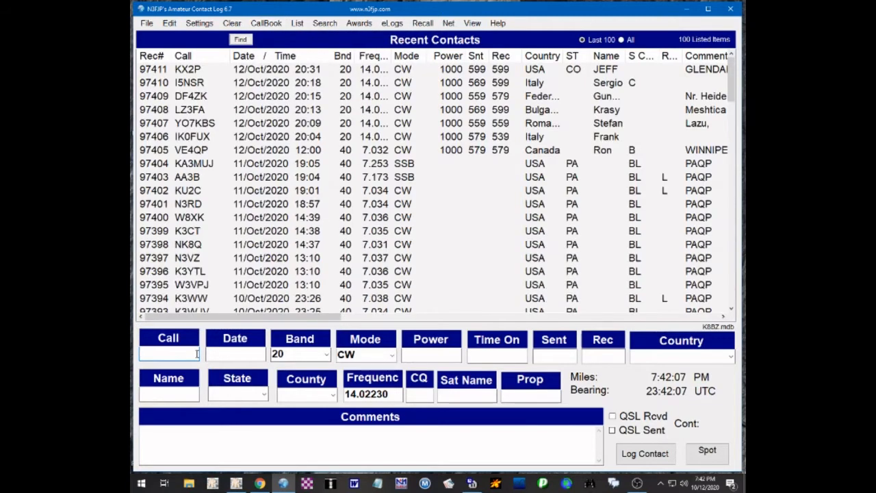
pyautogui.write('K8BZ')
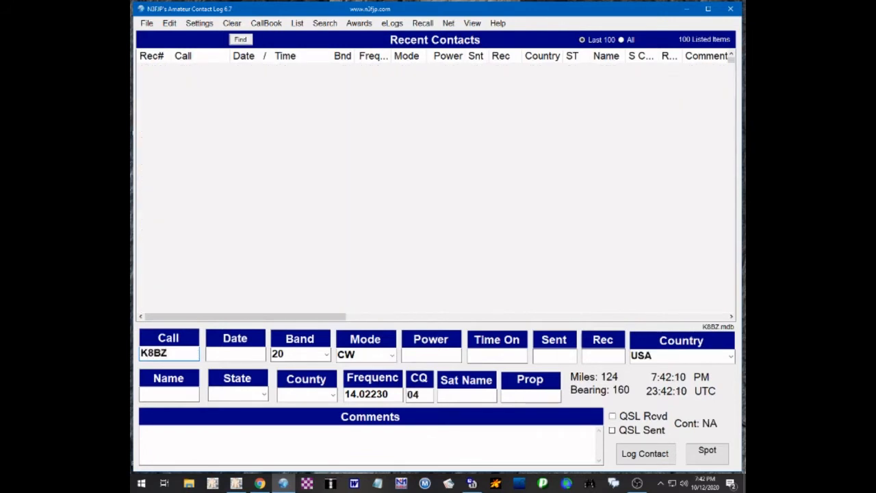
pyautogui.press('Tab')
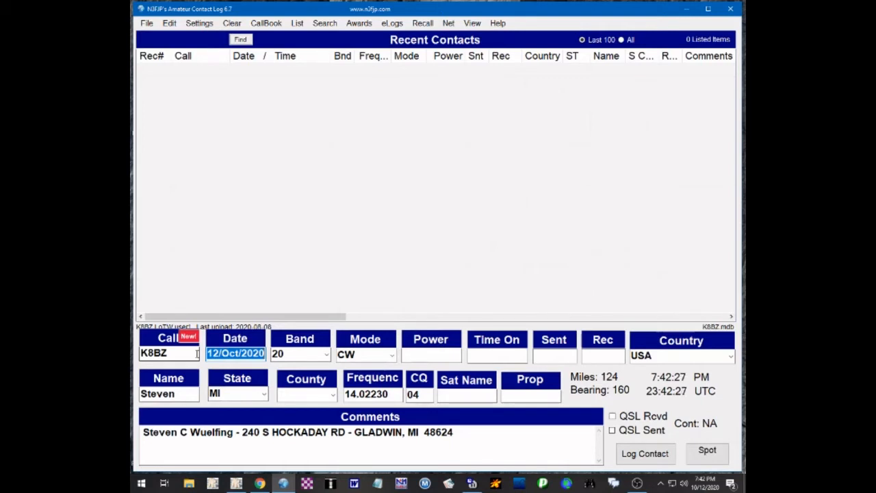
pyautogui.press('Escape')
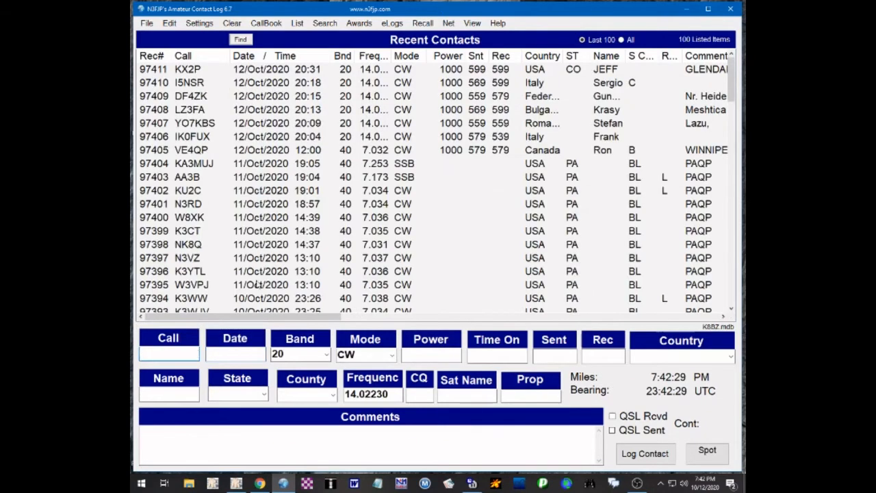
# Disable the AC Log call data lookup and enable the free Callook Internet lookup instead.
pyautogui.click(261, 25)
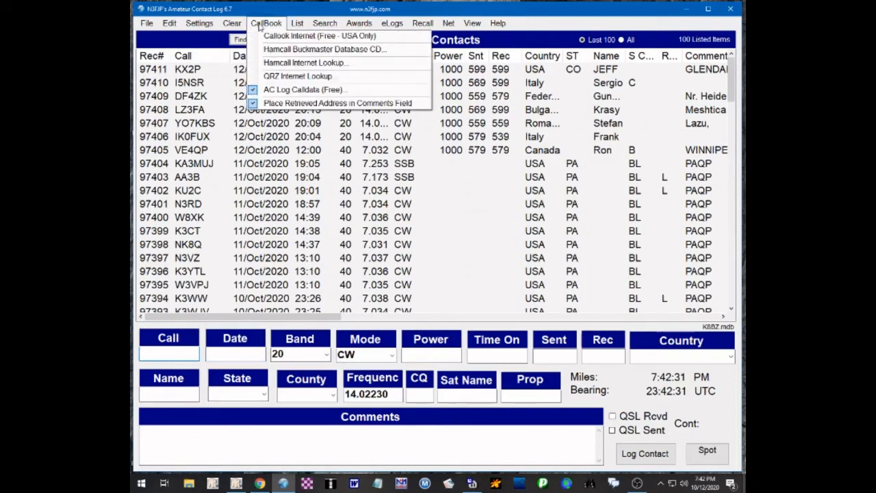
pyautogui.click(254, 89)
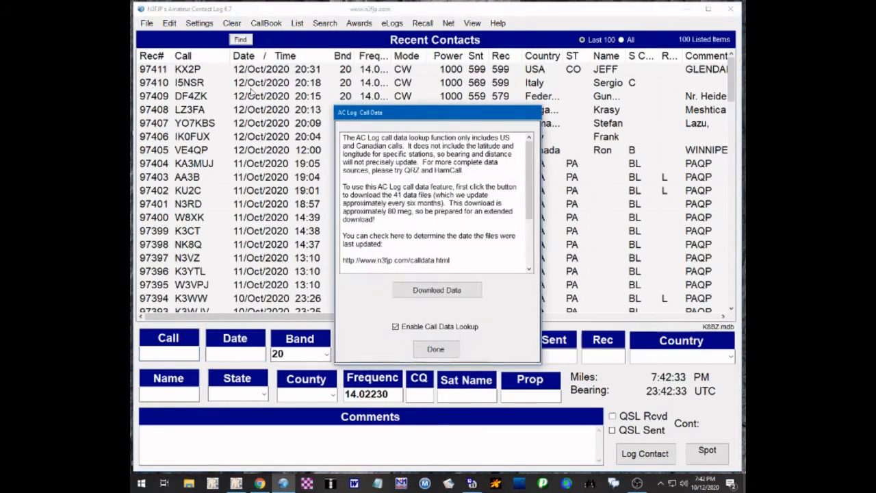
pyautogui.click(396, 326)
pyautogui.click(436, 350)
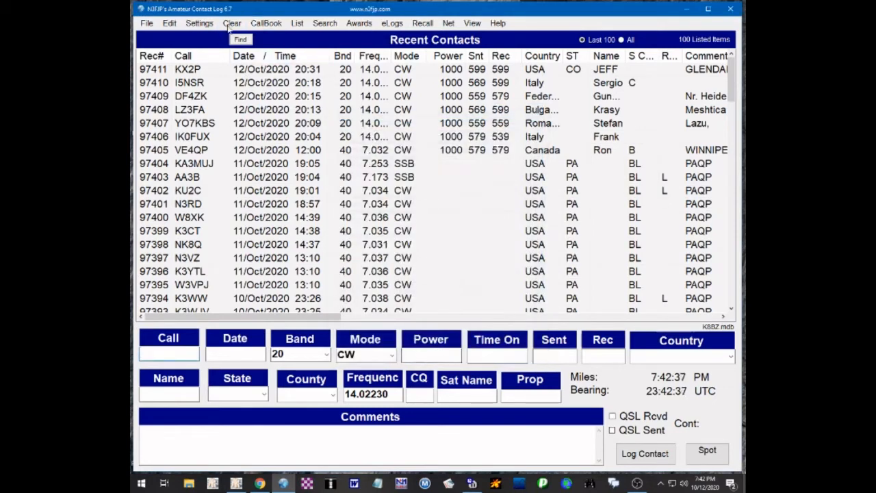
pyautogui.click(271, 24)
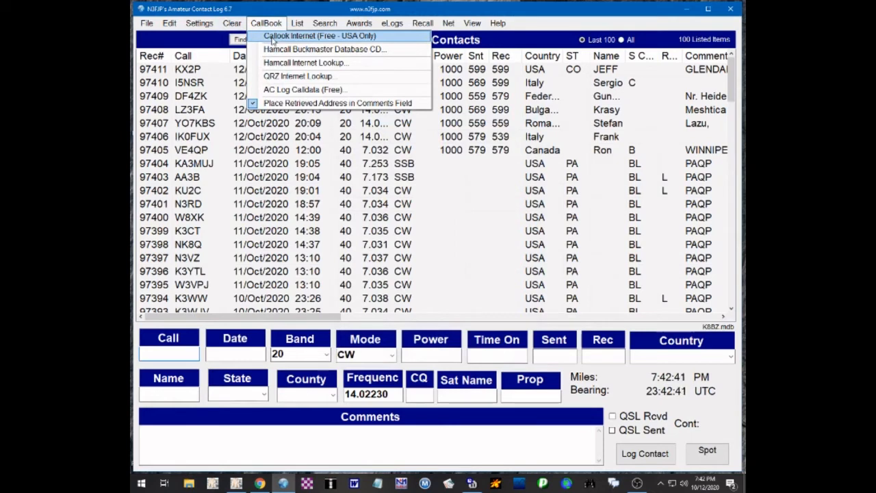
pyautogui.click(272, 37)
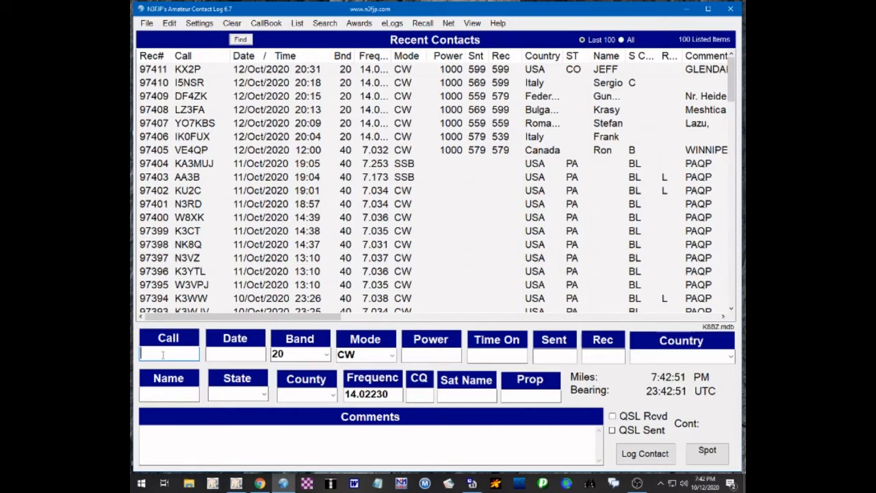
pyautogui.write('K8BZ')
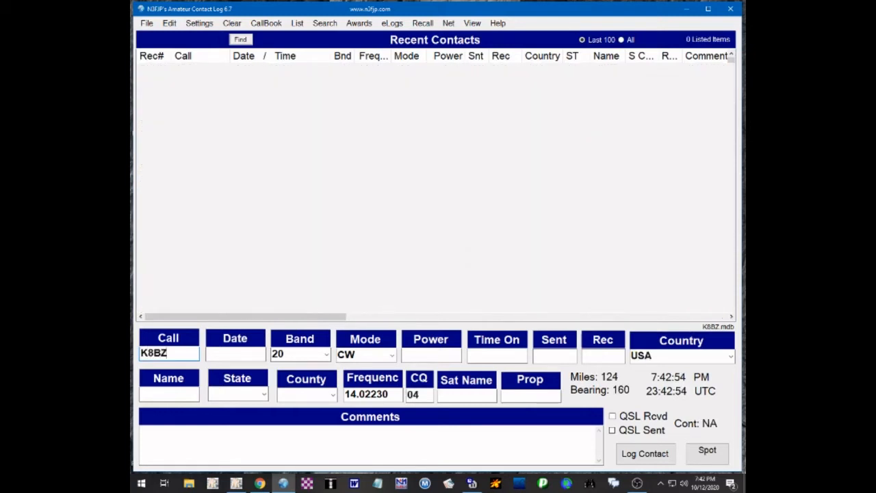
pyautogui.press('Tab')
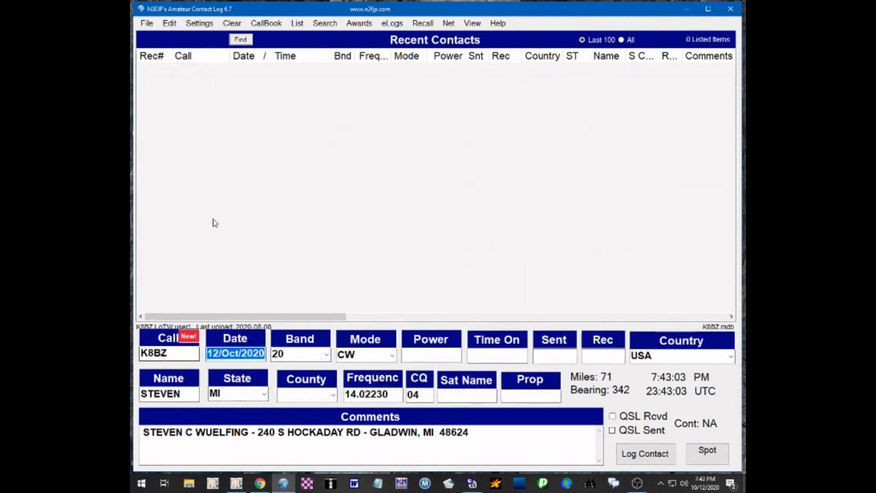
pyautogui.press('Escape')
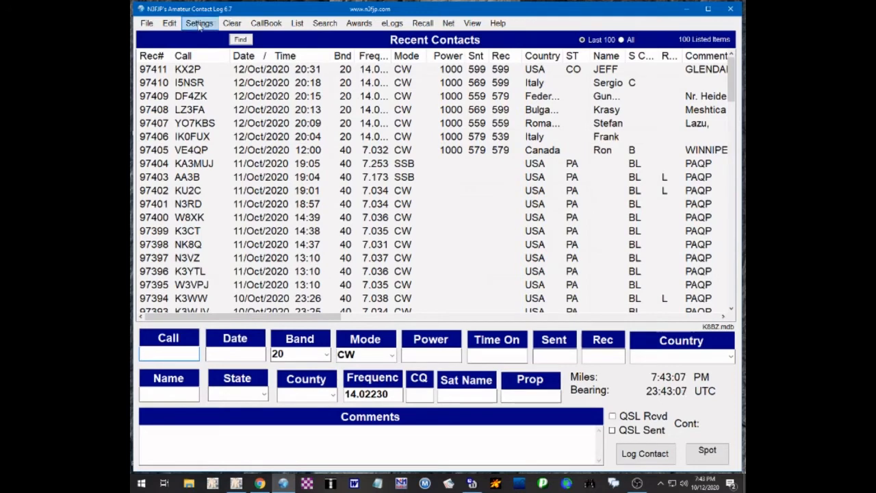
# Switch the callbook source back to the AC Log call data lookup and disable Callook.
pyautogui.click(271, 25)
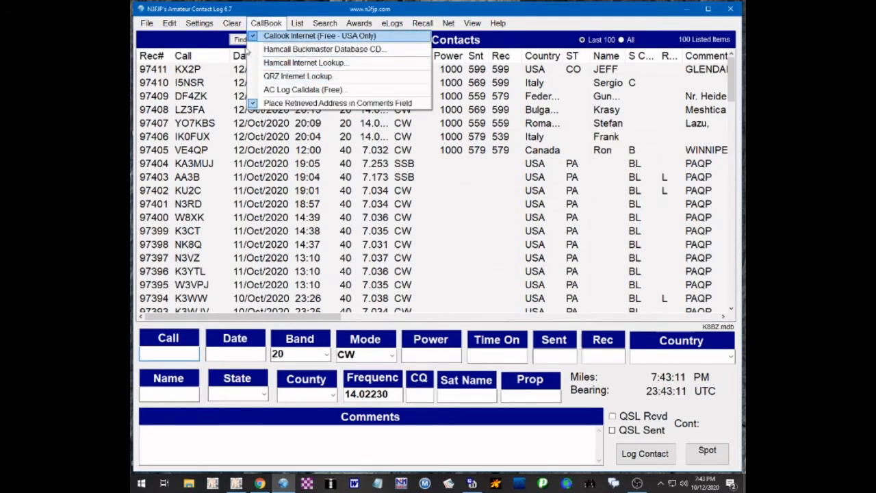
pyautogui.click(273, 90)
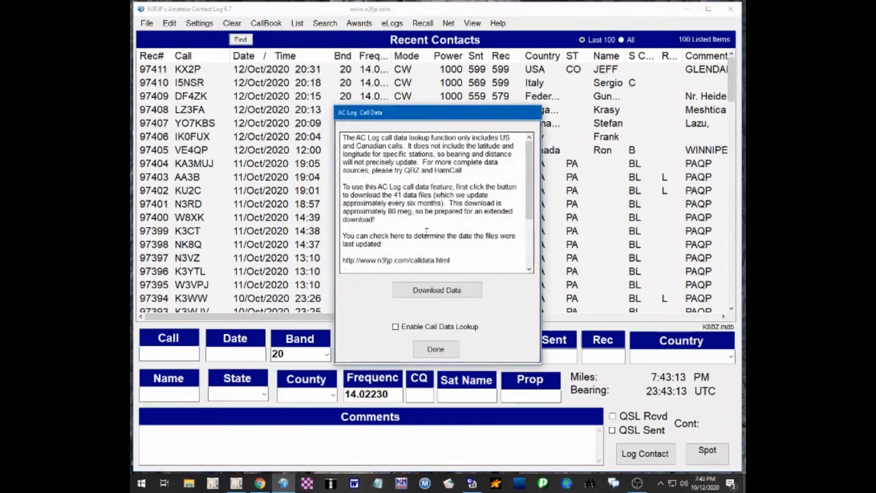
pyautogui.click(395, 327)
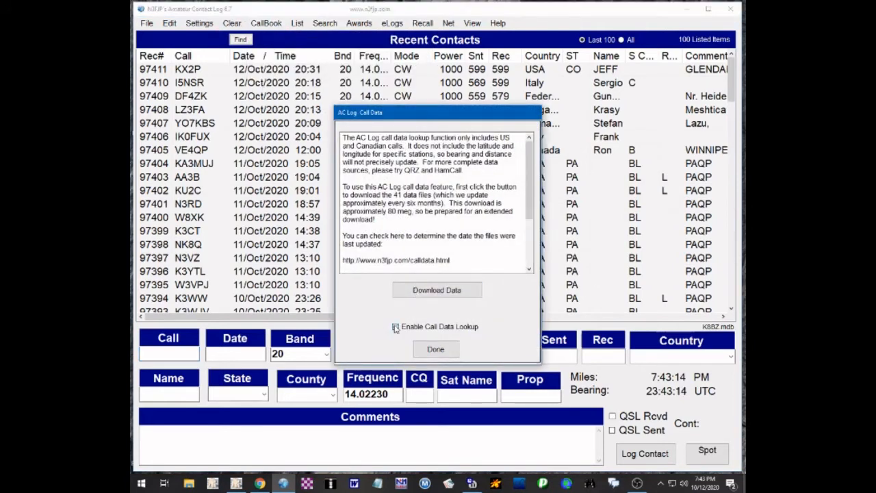
pyautogui.click(436, 350)
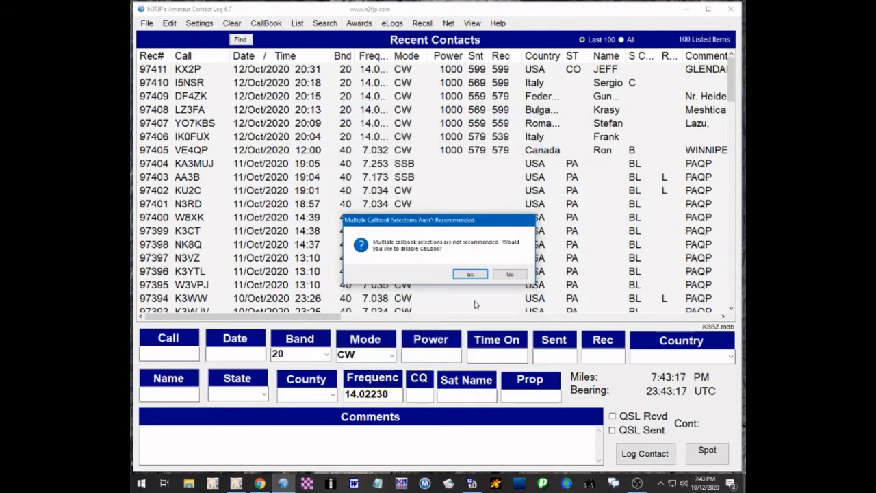
pyautogui.click(473, 274)
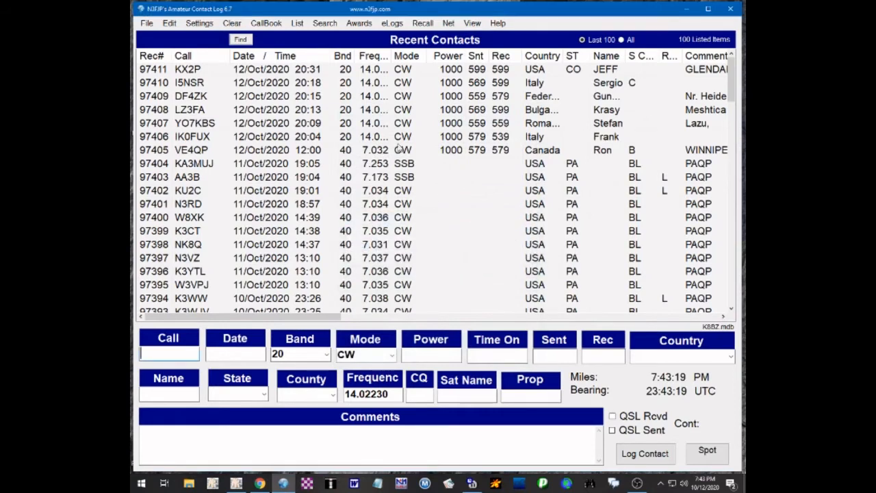
pyautogui.click(266, 23)
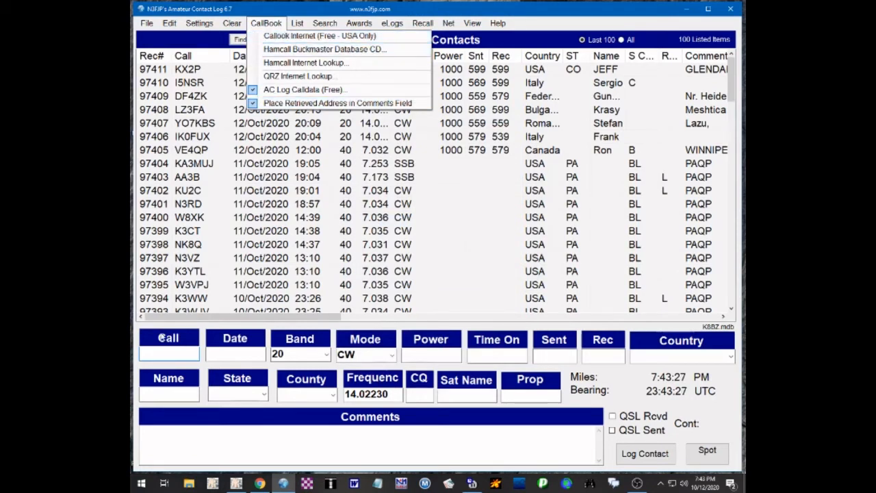
pyautogui.click(175, 353)
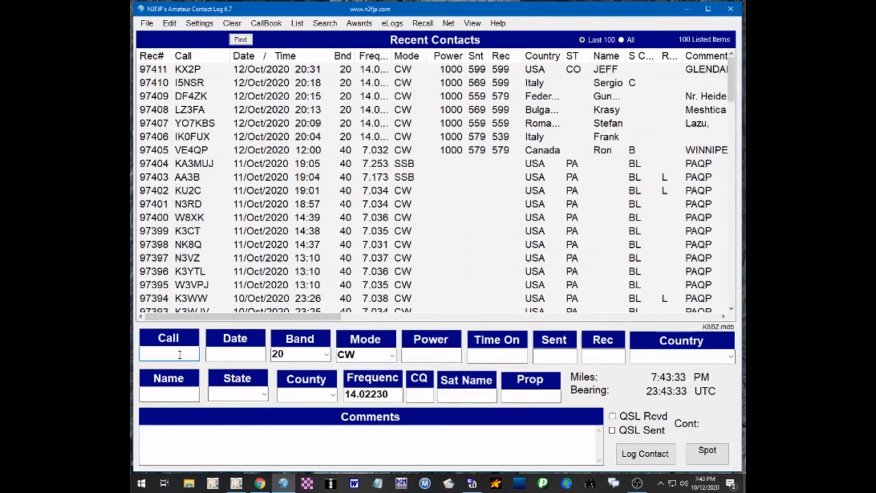
pyautogui.write('N')
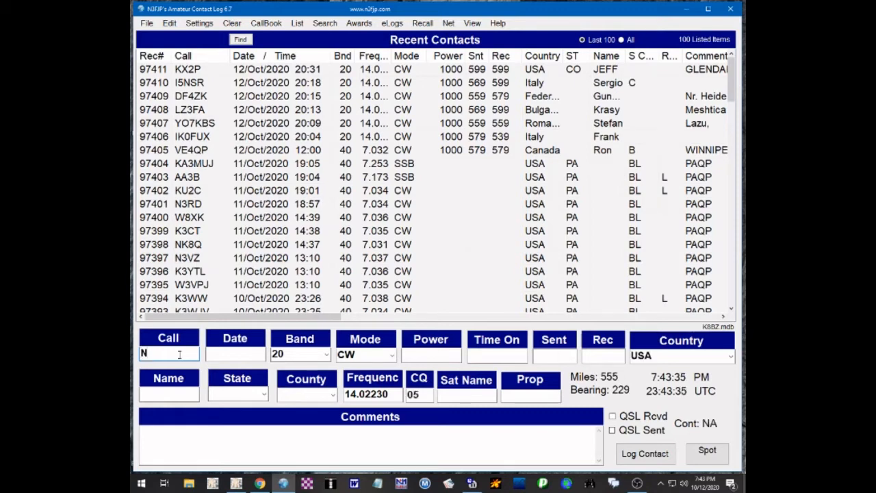
pyautogui.write('X8A')
pyautogui.press('Tab')
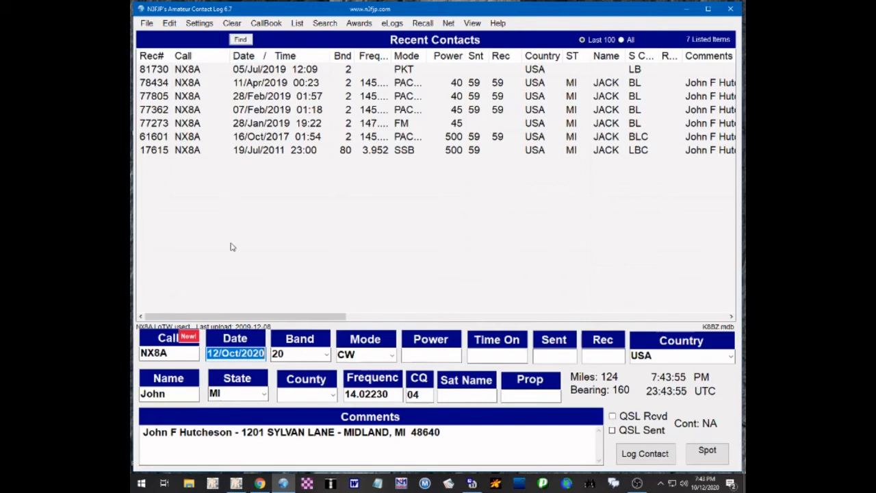
pyautogui.press('Escape')
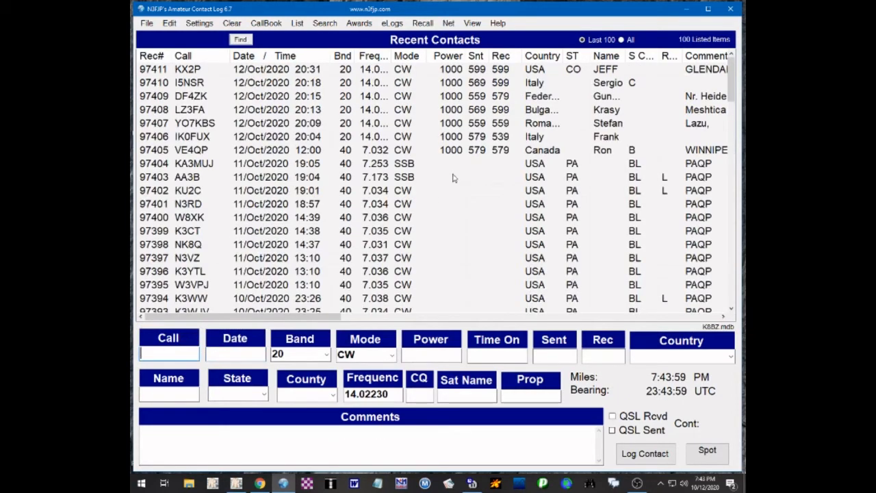
pyautogui.scroll(-8, 453, 178)
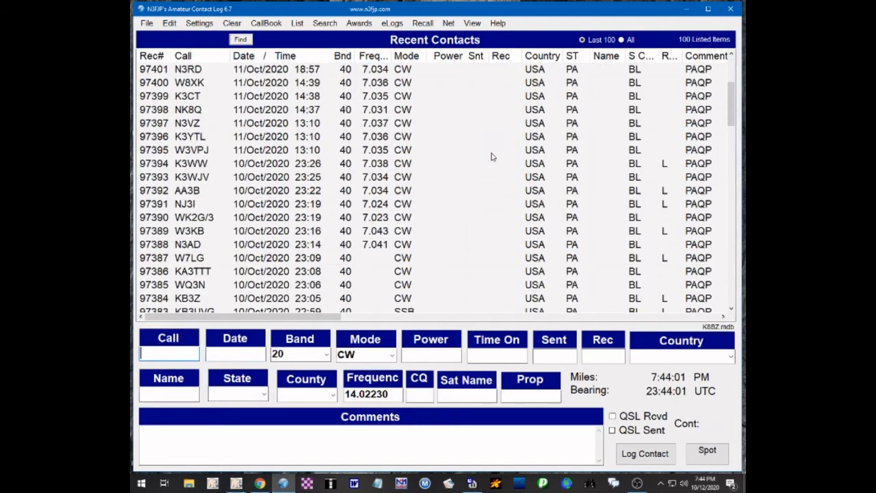
pyautogui.scroll(-15, 534, 158)
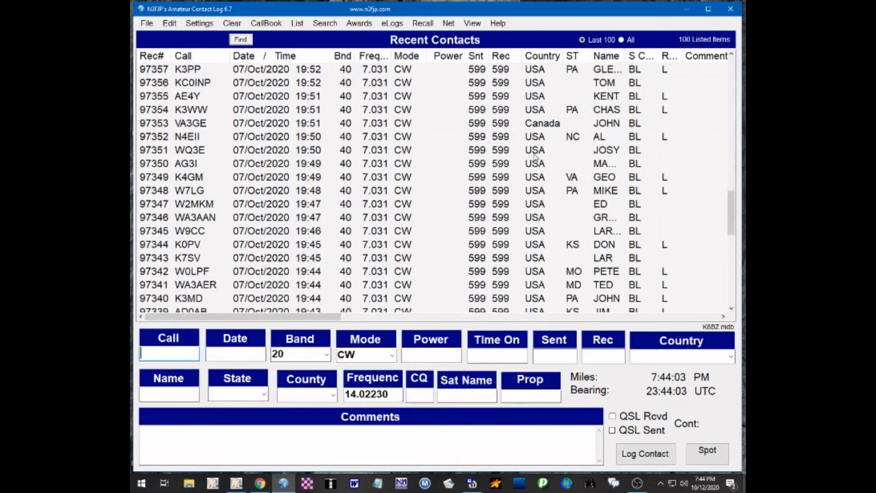
pyautogui.scroll(-5, 534, 156)
pyautogui.scroll(20, 536, 156)
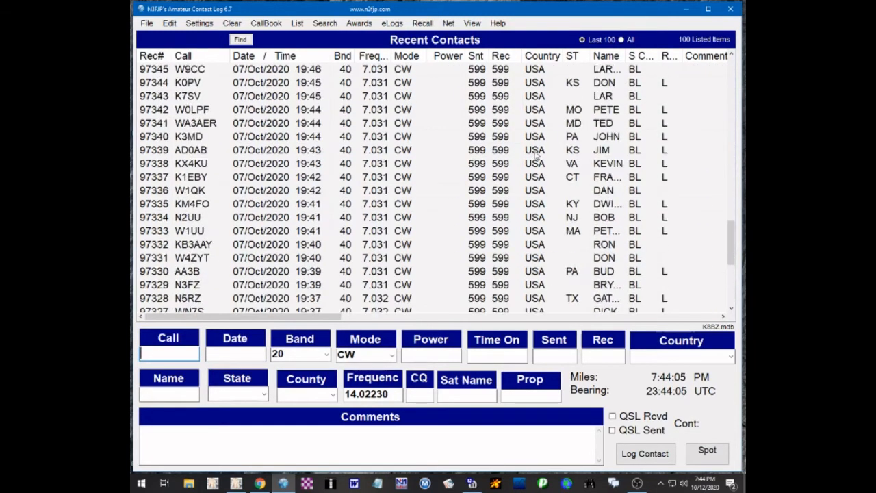
pyautogui.scroll(5, 541, 147)
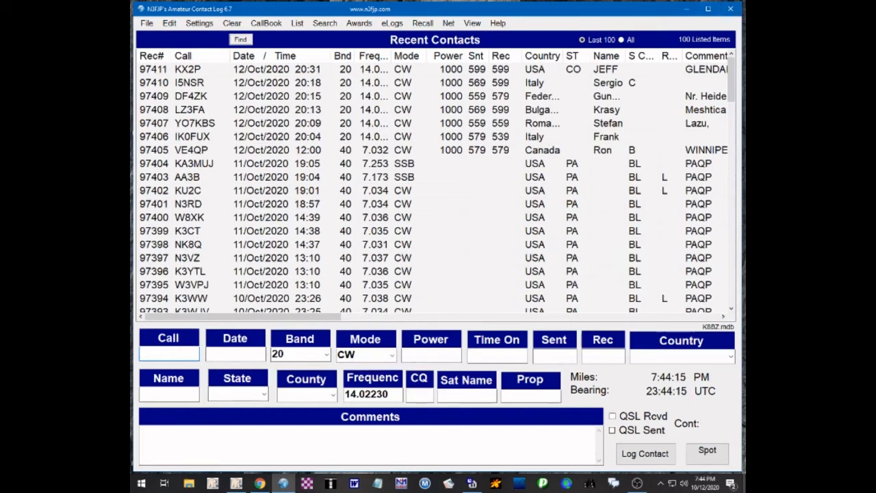
pyautogui.write('K3')
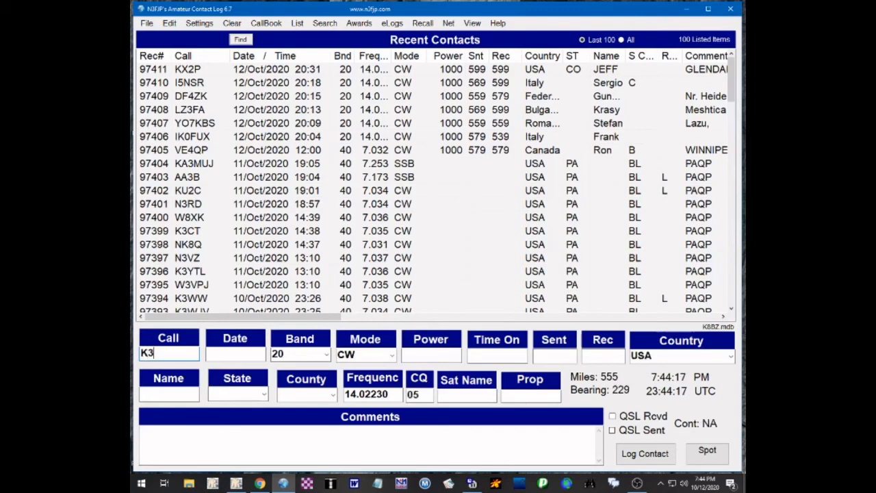
pyautogui.write('CT')
pyautogui.press('Tab')
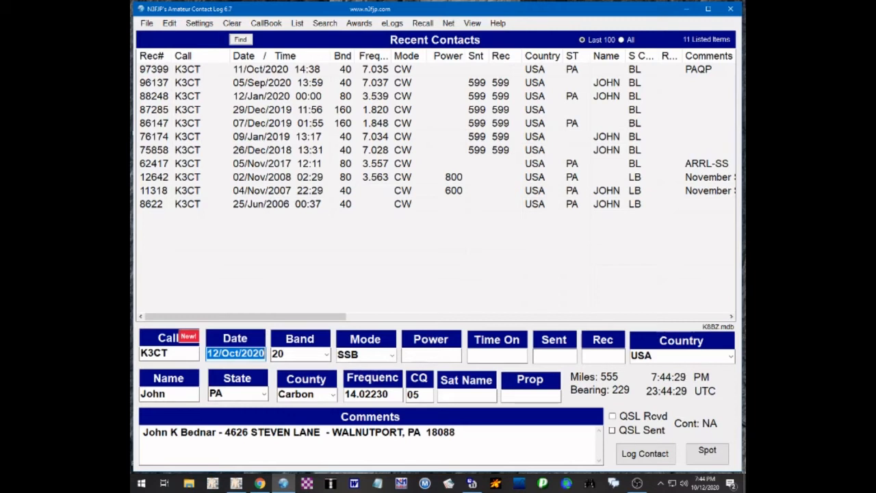
pyautogui.click(320, 395)
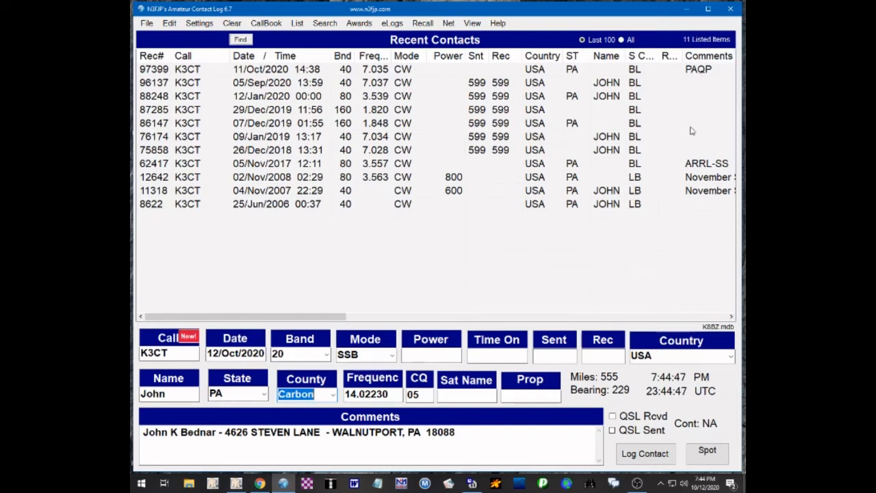
pyautogui.press('Escape')
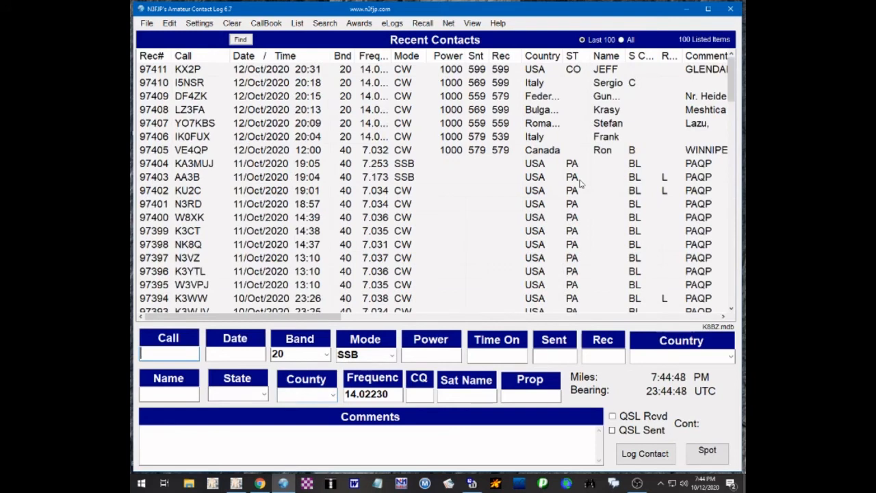